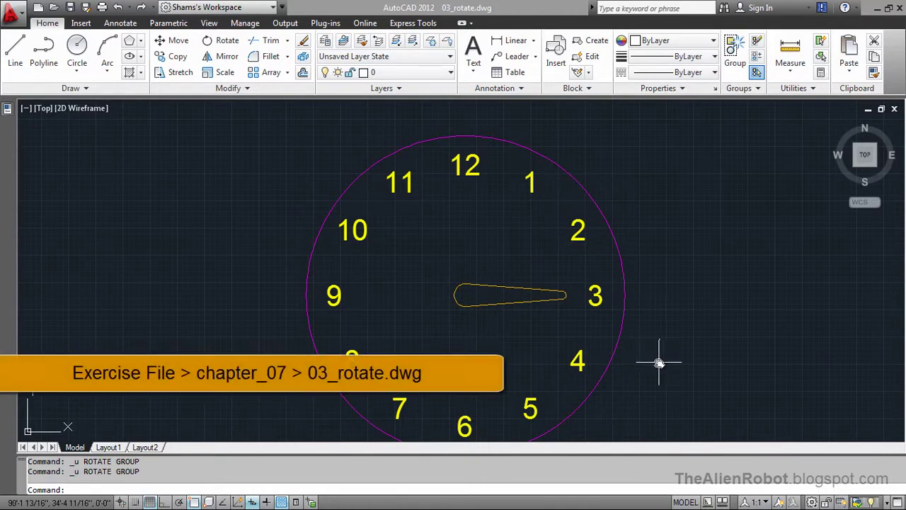
Rotate the yellow clock hand 45° about the clock centre so it points between 1 and 2.
{"action": "middle_click_drag", "start_coordinate": [660, 363], "coordinate": [666, 341]}
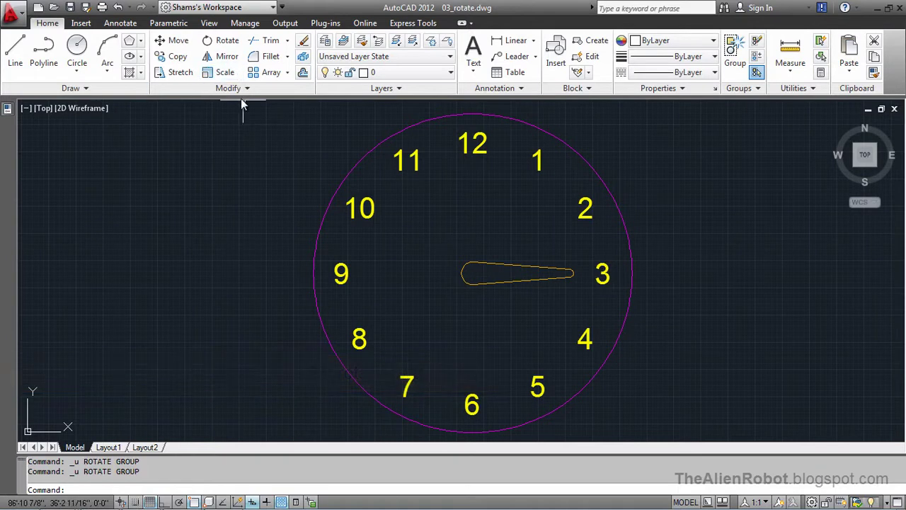
{"action": "left_click", "coordinate": [225, 41]}
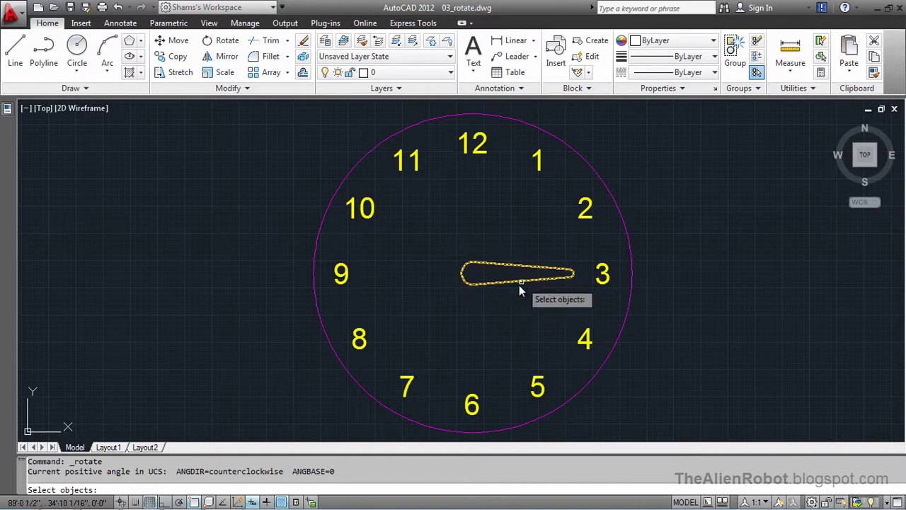
{"action": "left_click", "coordinate": [464, 282]}
{"action": "key", "text": "Return"}
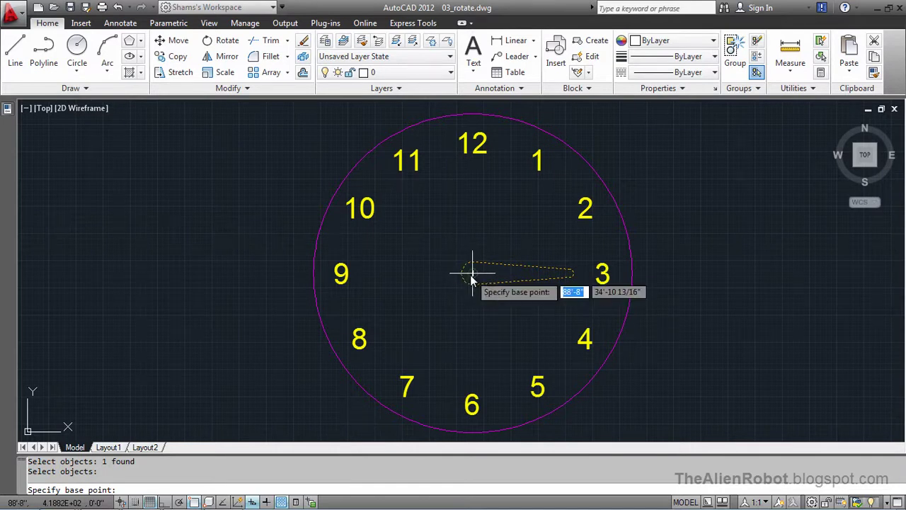
{"action": "left_click", "coordinate": [473, 273]}
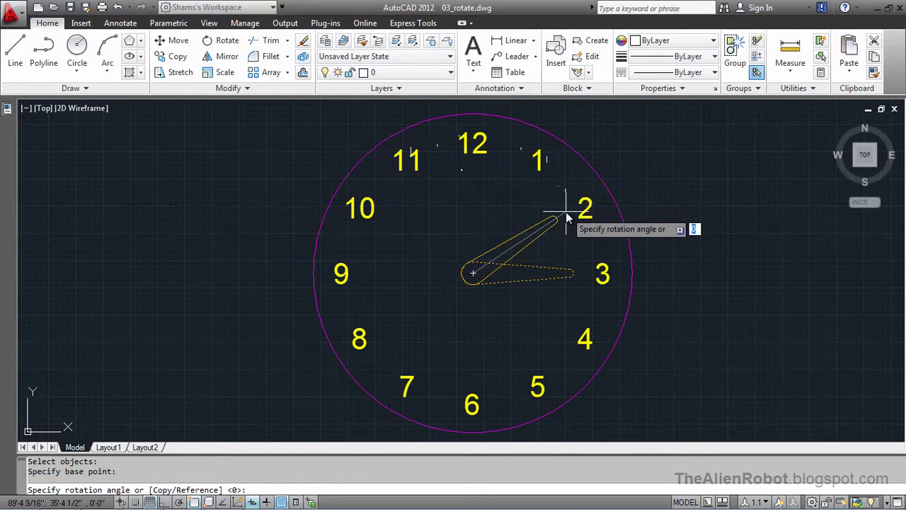
{"action": "type", "text": "45"}
{"action": "key", "text": "Return"}
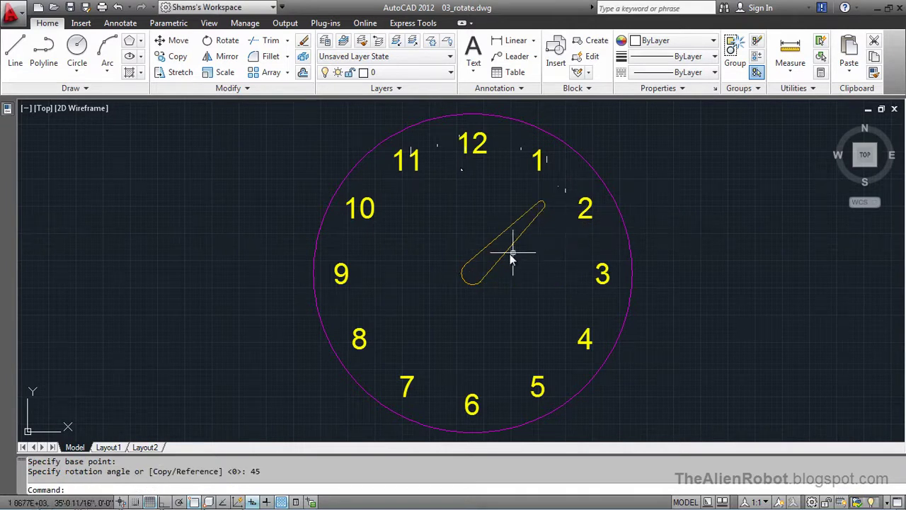
{"action": "left_click", "coordinate": [227, 40]}
{"action": "left_click", "coordinate": [481, 282]}
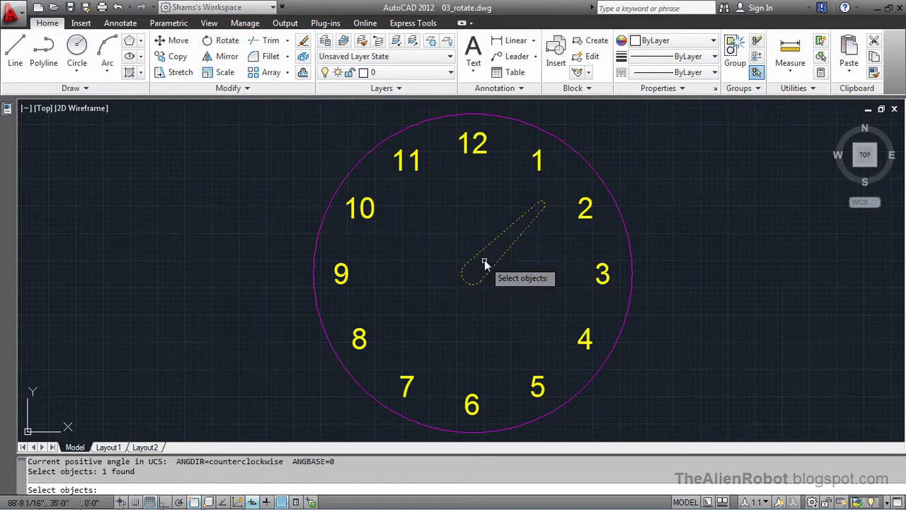
{"action": "key", "text": "Return"}
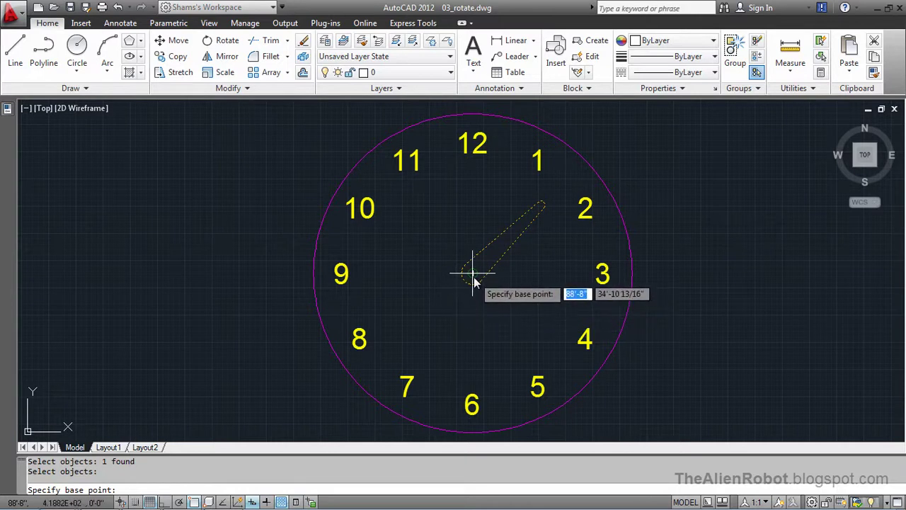
{"action": "left_click", "coordinate": [474, 277]}
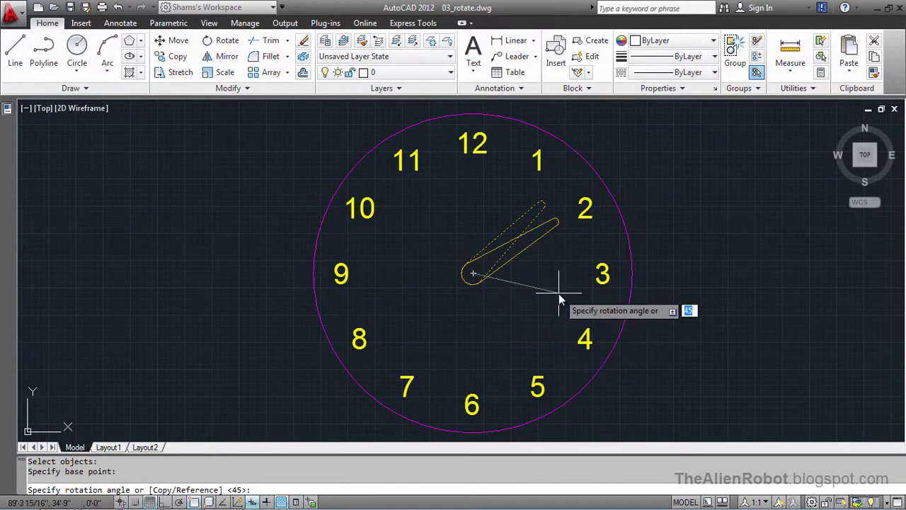
{"action": "type", "text": "-90"}
{"action": "key", "text": "Return"}
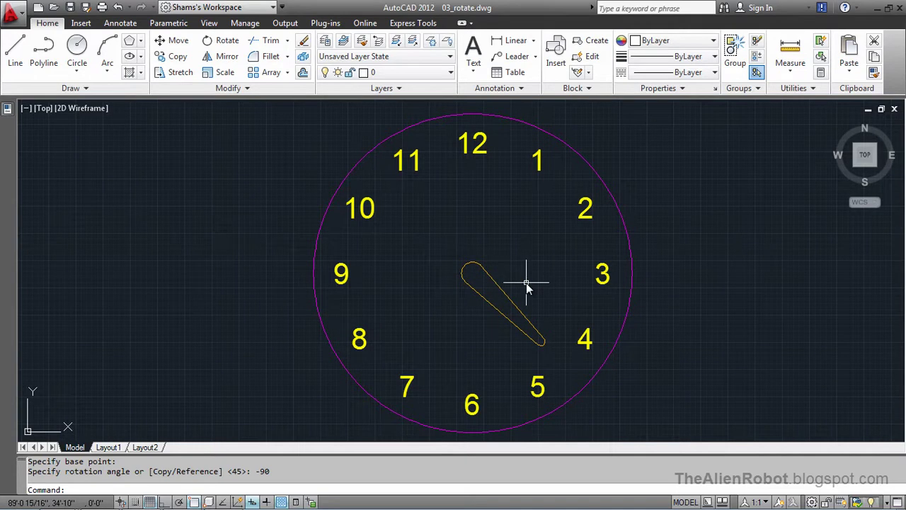
{"action": "key", "text": "Return"}
{"action": "key", "text": "ctrl+z"}
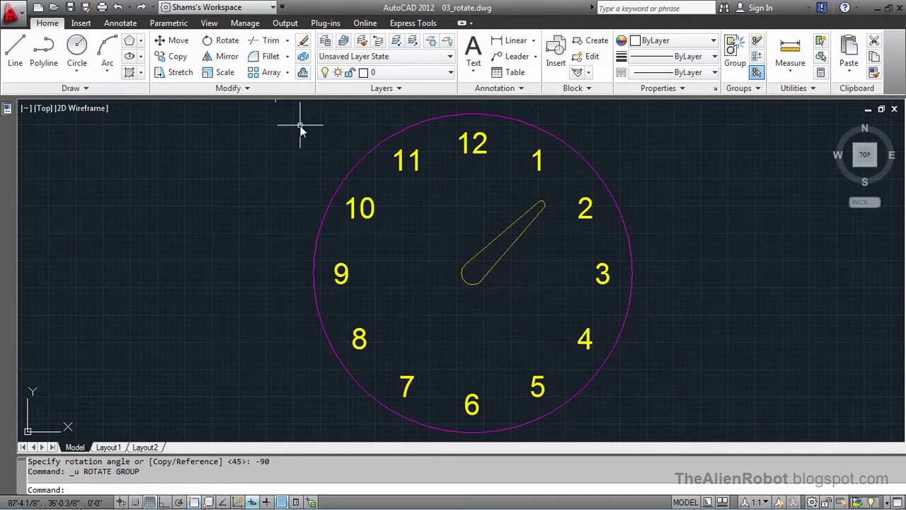
Rotate a copy of the clock hand by -90° about the centre so it points at 4.
{"action": "left_click", "coordinate": [224, 44]}
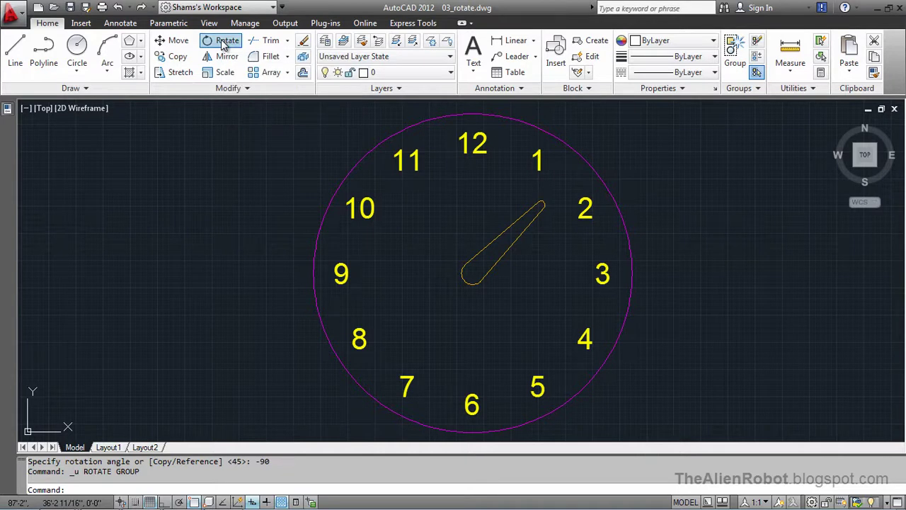
{"action": "left_click", "coordinate": [469, 289]}
{"action": "key", "text": "Return"}
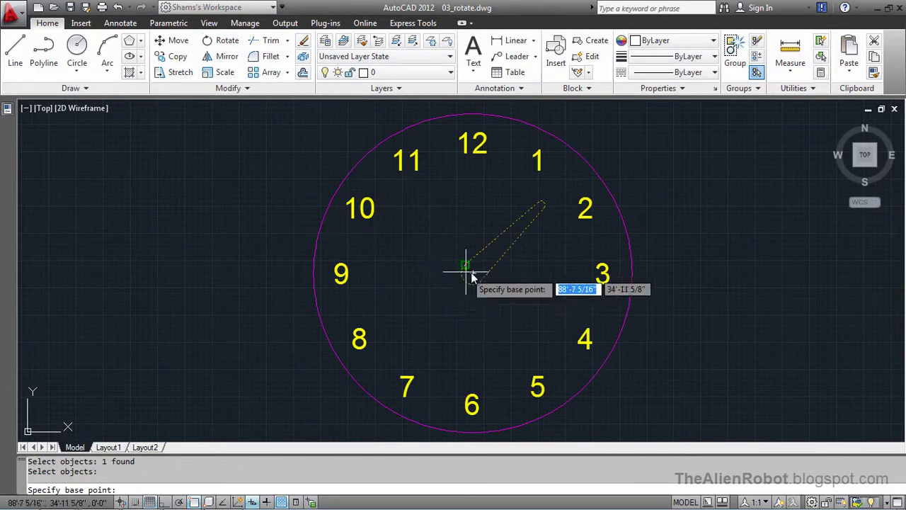
{"action": "left_click", "coordinate": [474, 273]}
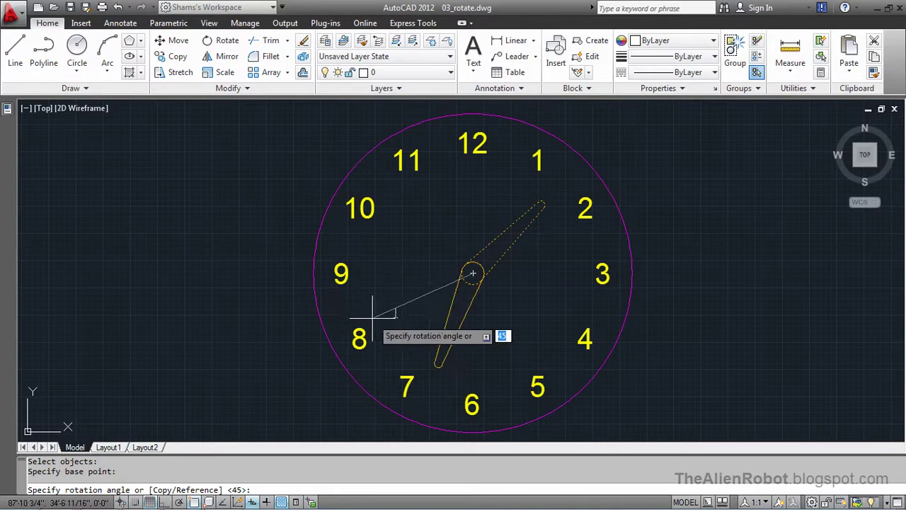
{"action": "right_click", "coordinate": [428, 275]}
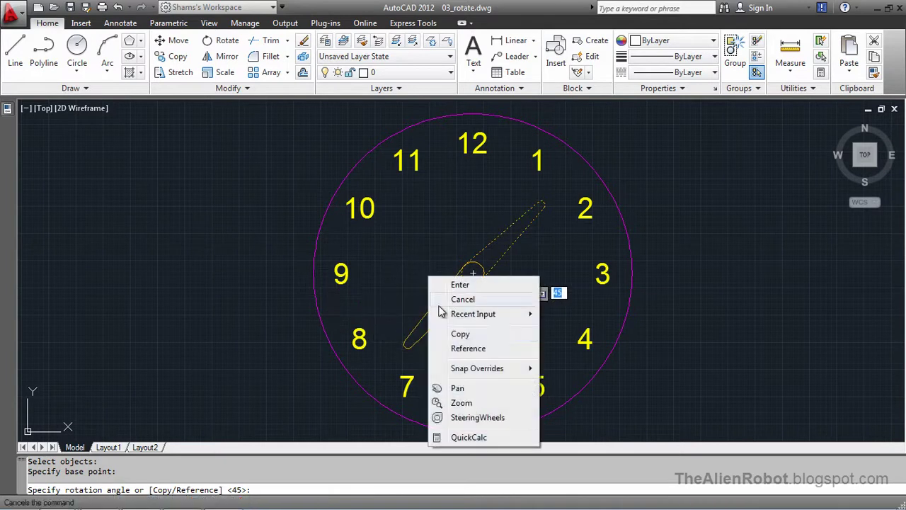
{"action": "left_click", "coordinate": [489, 333]}
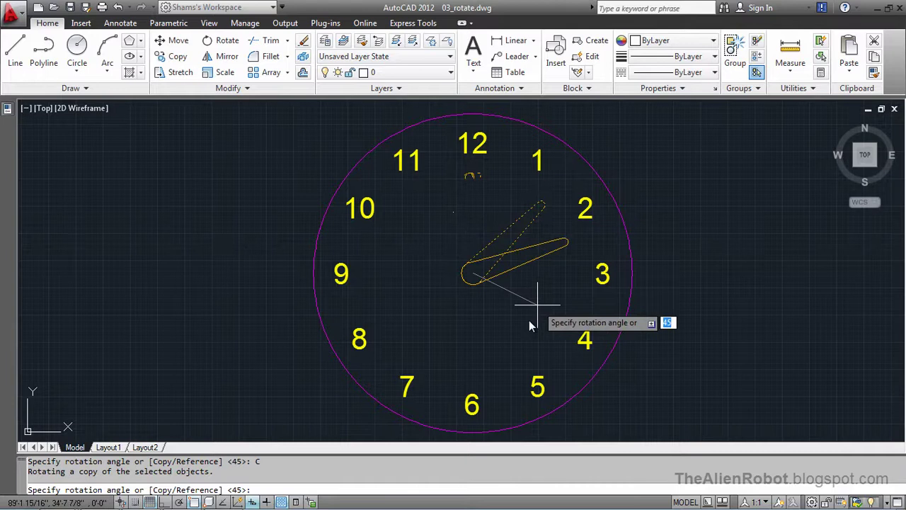
{"action": "type", "text": "-90"}
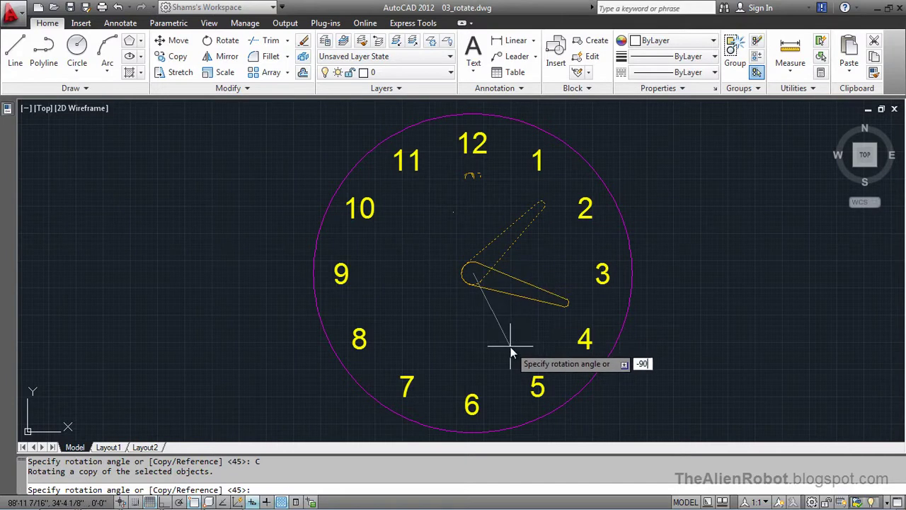
{"action": "key", "text": "Return"}
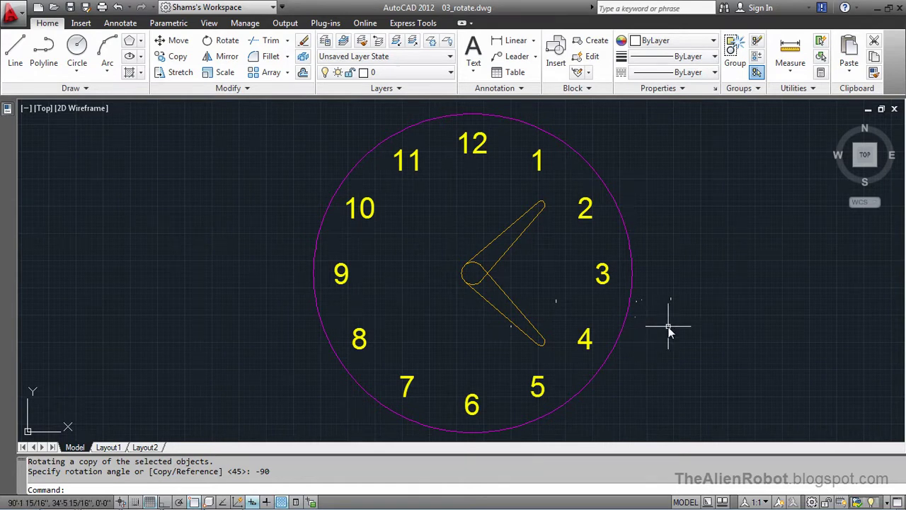
Zoom and pan the view from the clock over to the workstation drawing.
{"action": "middle_click_drag", "start_coordinate": [668, 328], "coordinate": [659, 326]}
{"action": "scroll", "coordinate": [660, 325], "scroll_direction": "down", "scroll_amount": 1}
{"action": "scroll", "coordinate": [659, 325], "scroll_direction": "down", "scroll_amount": 1}
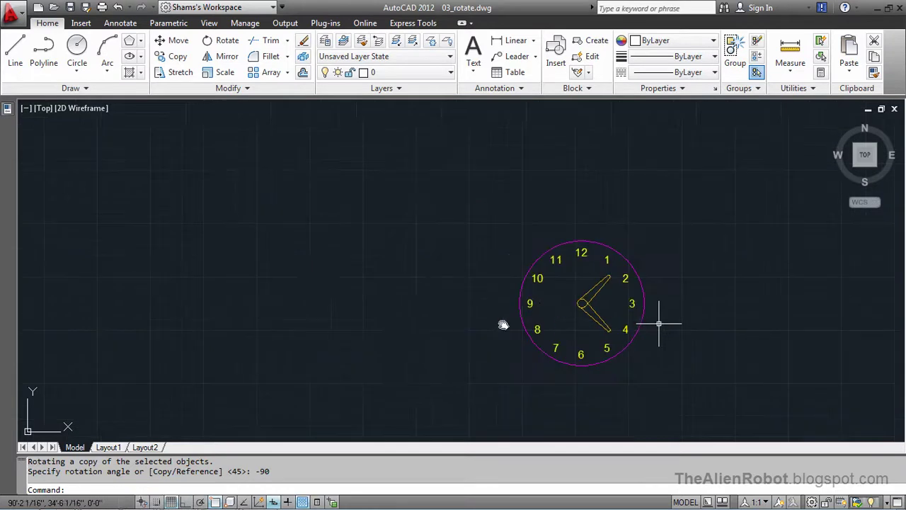
{"action": "middle_click_drag", "start_coordinate": [245, 302], "coordinate": [516, 281]}
{"action": "middle_click_drag", "start_coordinate": [144, 290], "coordinate": [321, 289]}
{"action": "mouse_move", "coordinate": [228, 276]}
{"action": "middle_mouse_down"}
{"action": "mouse_move", "coordinate": [380, 276]}
{"action": "mouse_move", "coordinate": [556, 323]}
{"action": "mouse_move", "coordinate": [535, 288]}
{"action": "middle_mouse_up"}
{"action": "scroll", "coordinate": [557, 324], "scroll_direction": "down", "scroll_amount": 1}
{"action": "scroll", "coordinate": [557, 324], "scroll_direction": "down", "scroll_amount": 1}
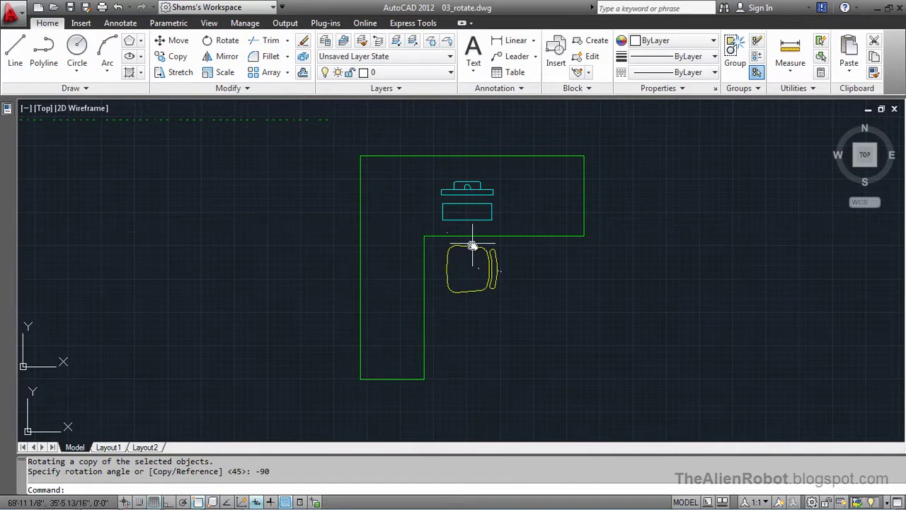
Rotate the chair -90° about its centre so it sits upright below the desk.
{"action": "left_click", "coordinate": [225, 41]}
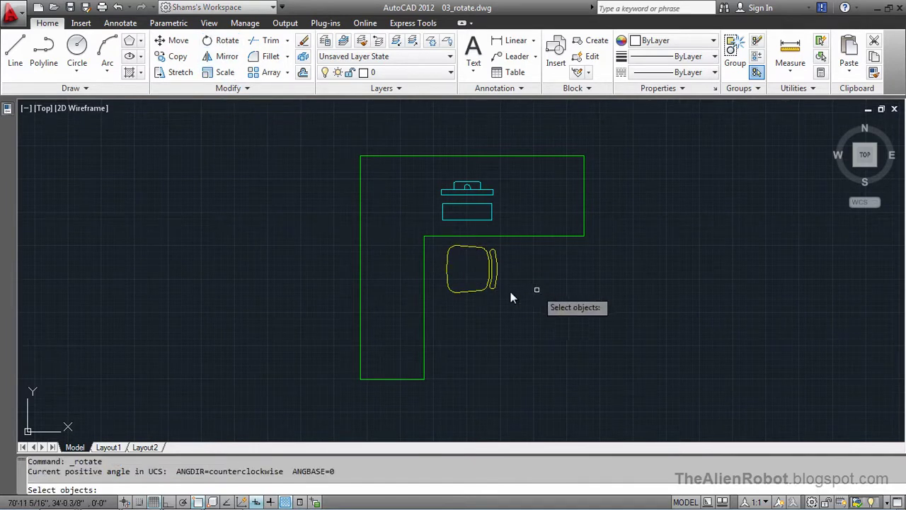
{"action": "left_click", "coordinate": [469, 281]}
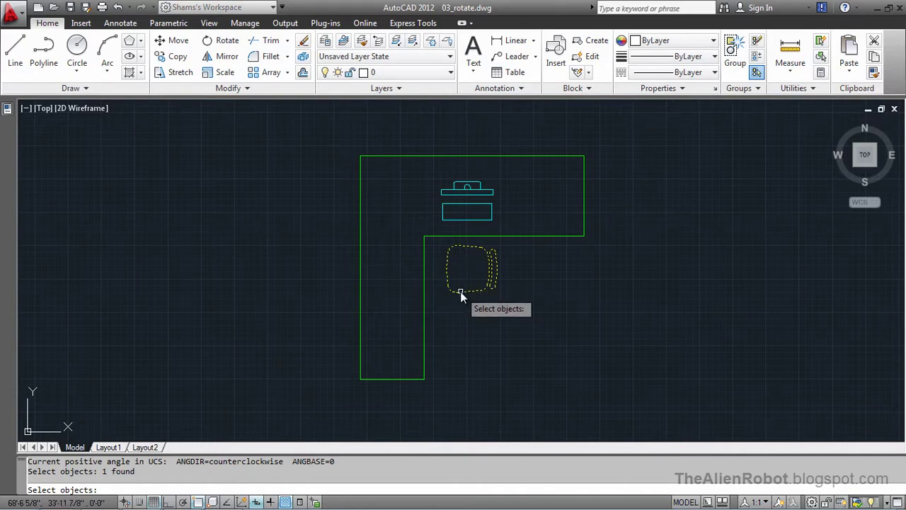
{"action": "key", "text": "Return"}
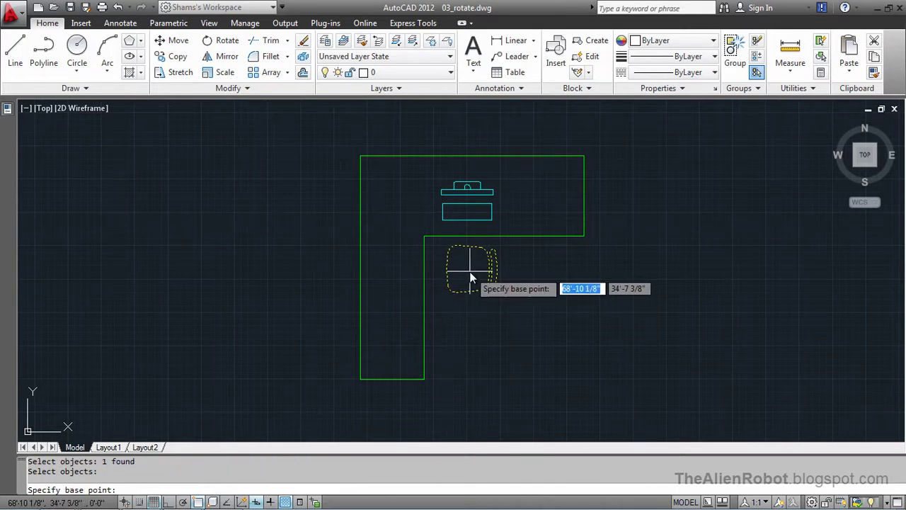
{"action": "left_click", "coordinate": [470, 272]}
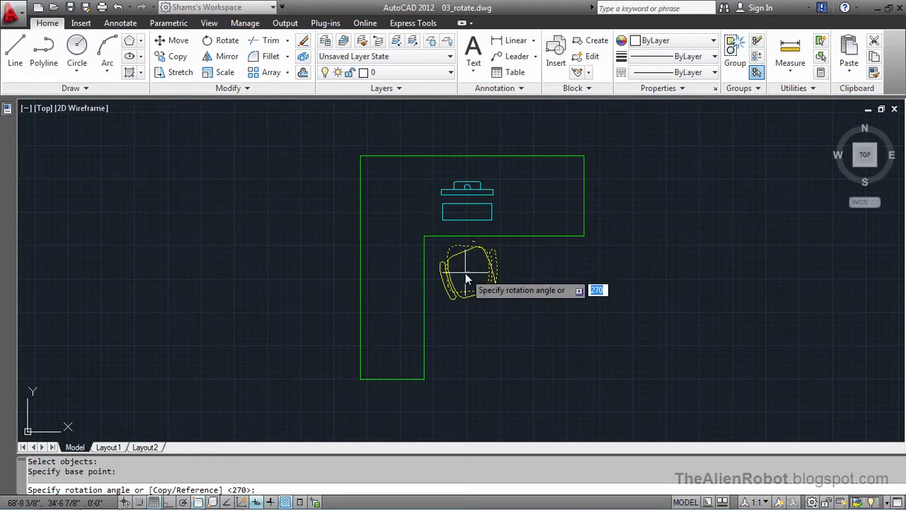
{"action": "type", "text": "-90"}
{"action": "key", "text": "Return"}
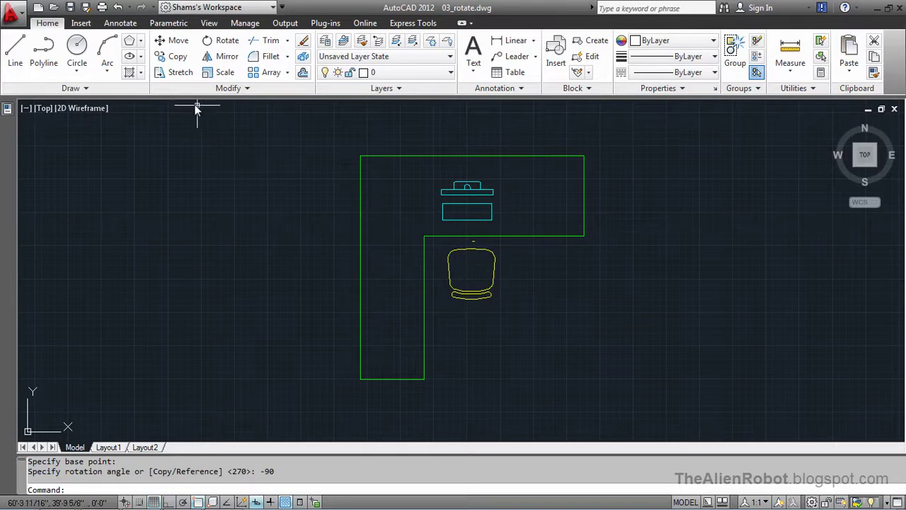
Rotate a copy of the desk, monitor and chair 90° about the desk's top-left corner.
{"action": "scroll", "coordinate": [351, 231], "scroll_direction": "down", "scroll_amount": 2}
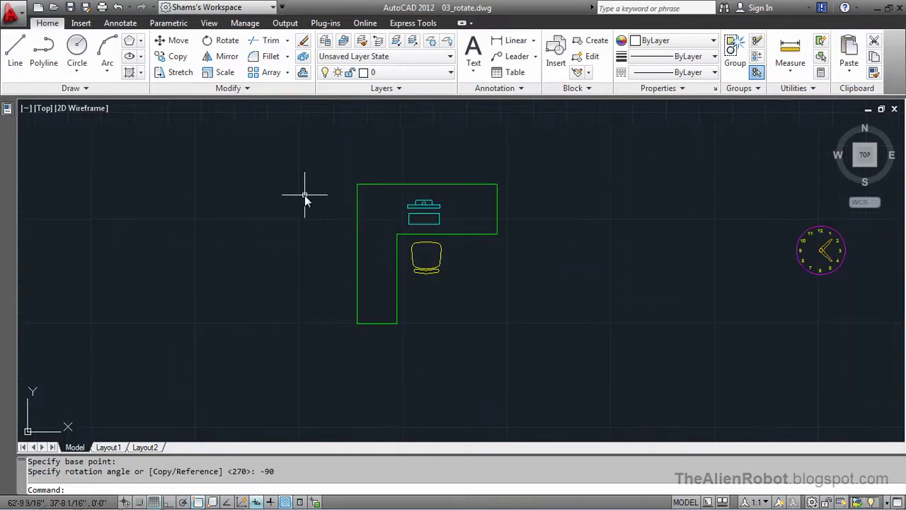
{"action": "mouse_move", "coordinate": [304, 198]}
{"action": "middle_mouse_down"}
{"action": "mouse_move", "coordinate": [400, 295]}
{"action": "mouse_move", "coordinate": [447, 314]}
{"action": "mouse_move", "coordinate": [442, 303]}
{"action": "middle_mouse_up"}
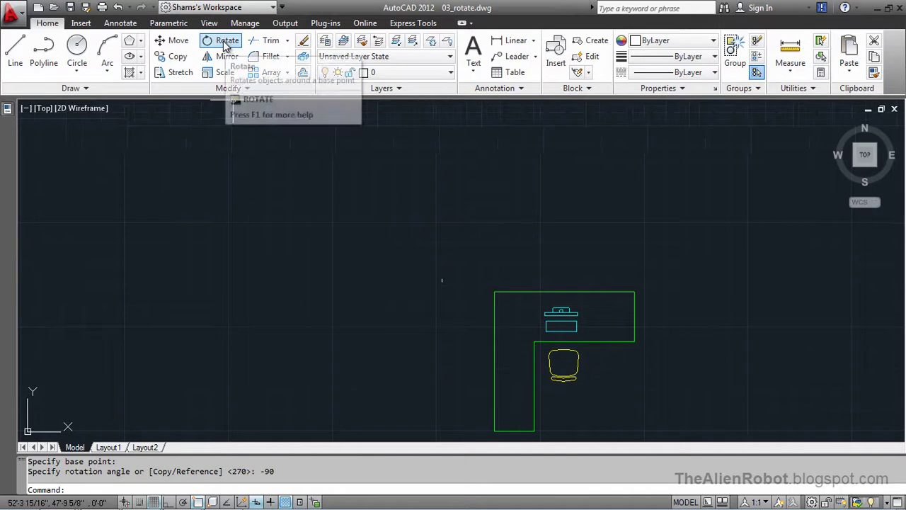
{"action": "left_click", "coordinate": [225, 44]}
{"action": "left_click_drag", "start_coordinate": [421, 263], "coordinate": [441, 259]}
{"action": "key", "text": "ctrl+z"}
{"action": "left_click", "coordinate": [444, 260]}
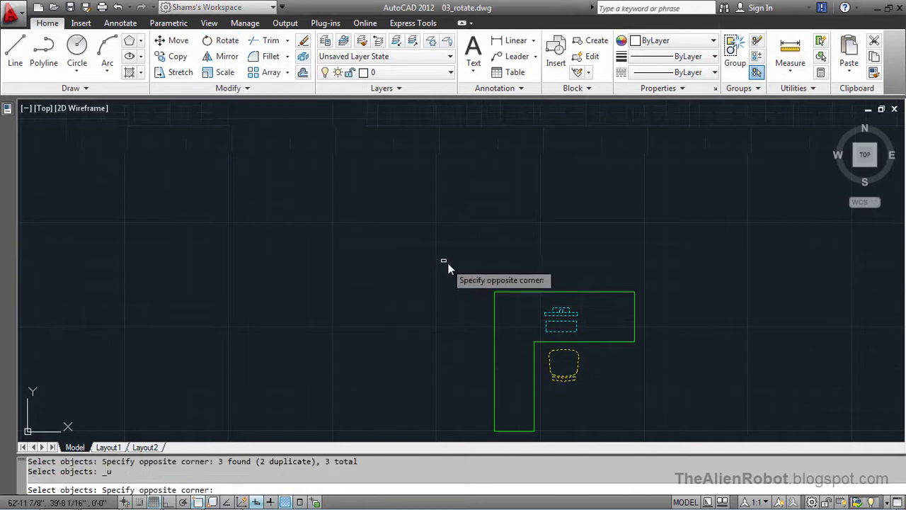
{"action": "left_click", "coordinate": [671, 441]}
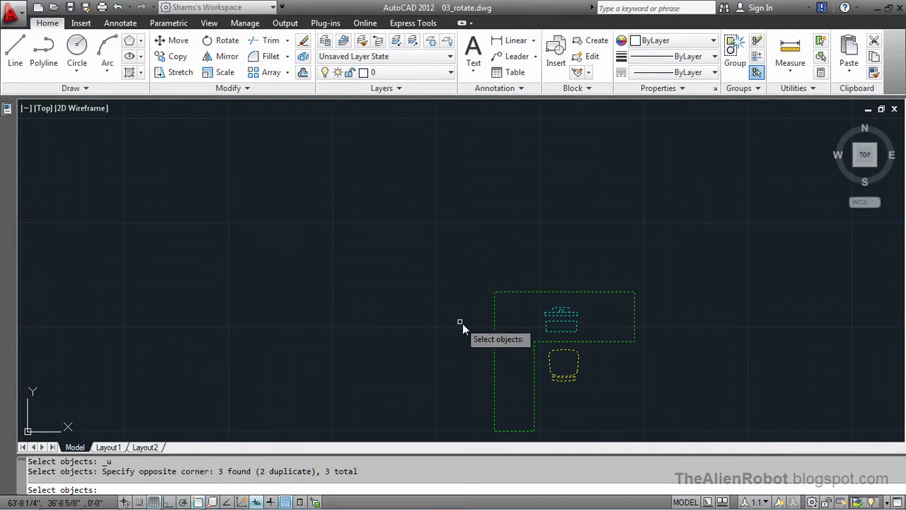
{"action": "key", "text": "Return"}
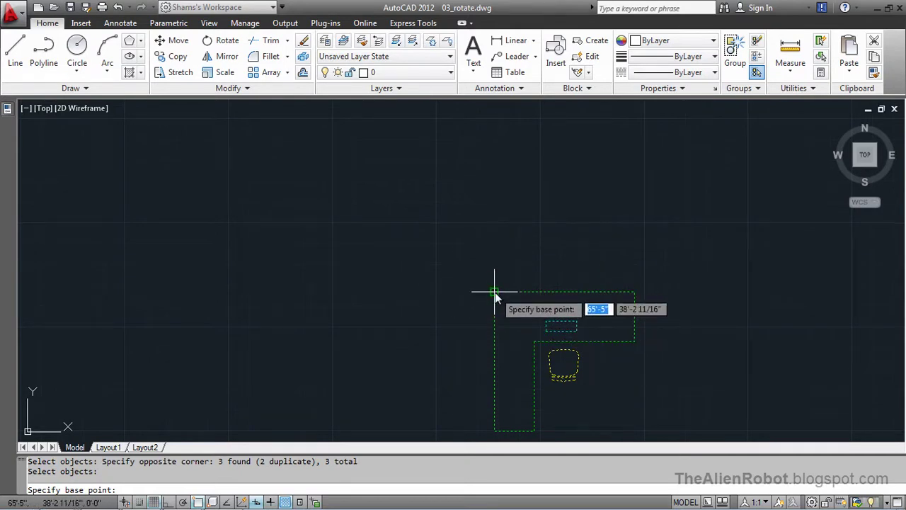
{"action": "left_click", "coordinate": [494, 292]}
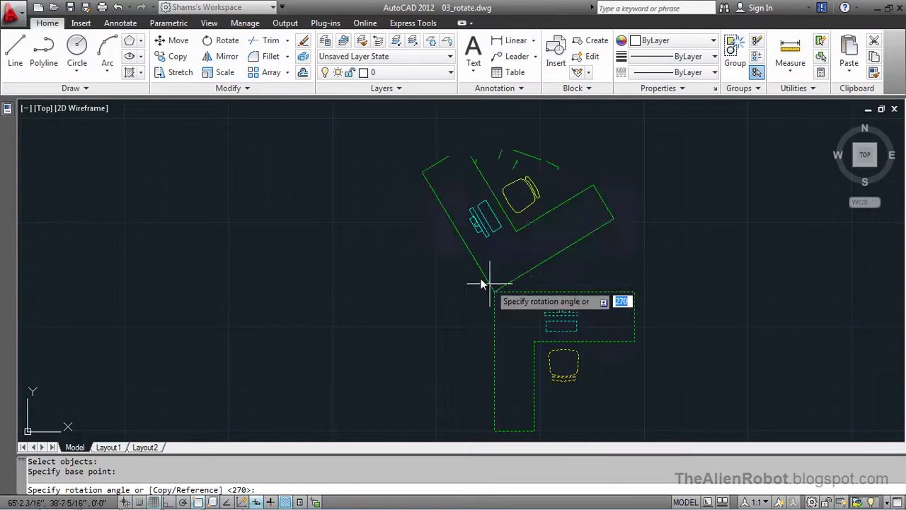
{"action": "right_click", "coordinate": [489, 287]}
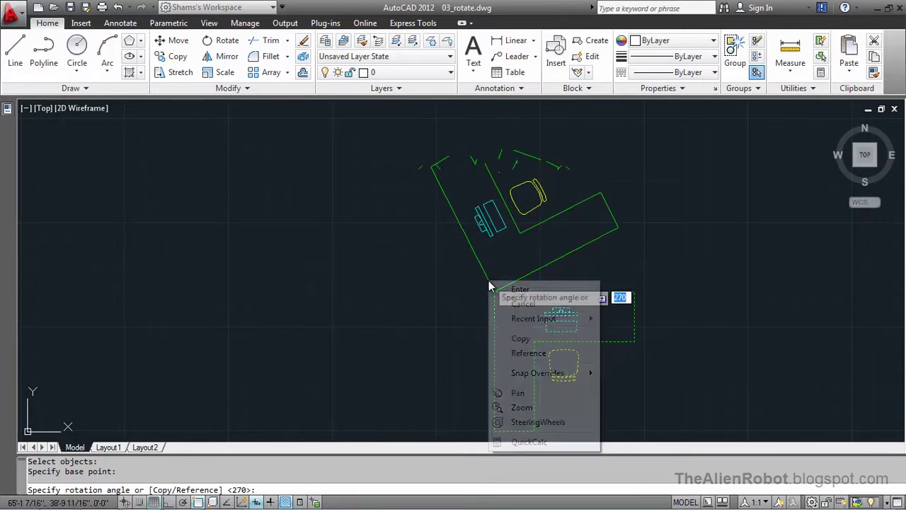
{"action": "left_click", "coordinate": [518, 337]}
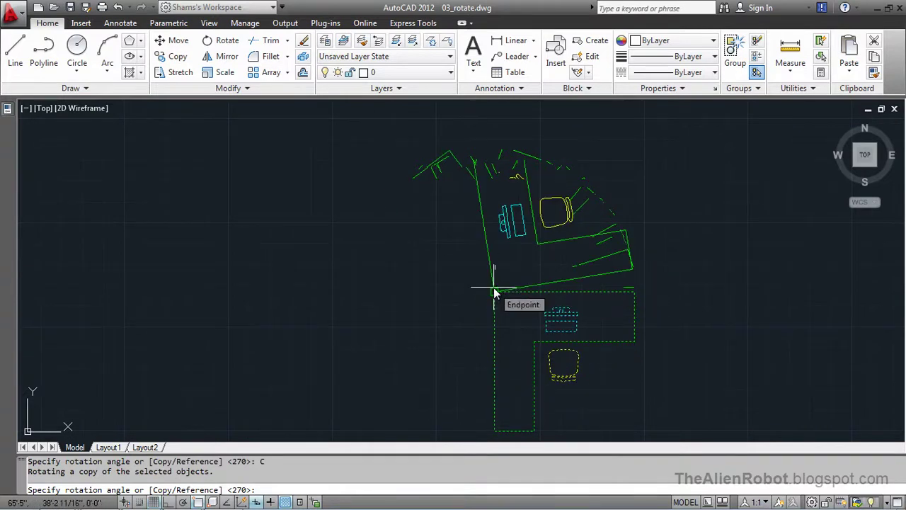
{"action": "type", "text": "90"}
{"action": "key", "text": "Return"}
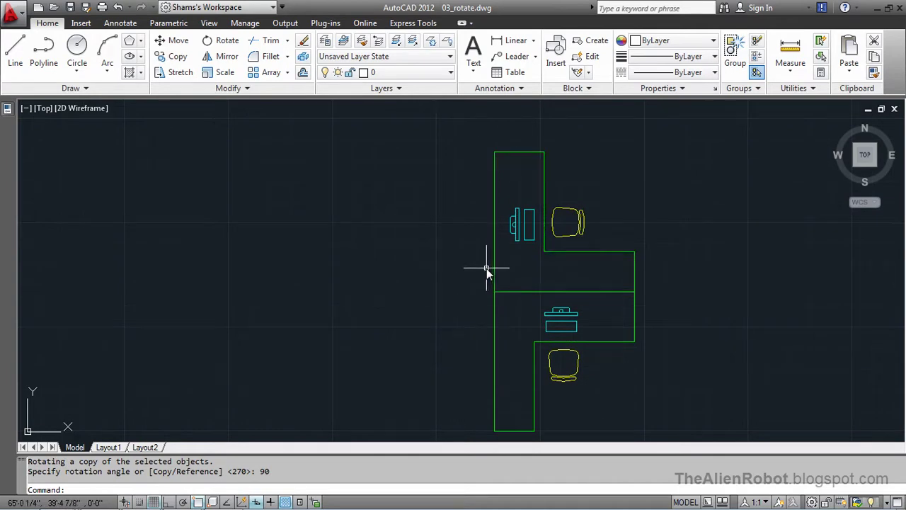
Rotate a copy of both workstations 180° about the point where the desks meet.
{"action": "left_click", "coordinate": [454, 139]}
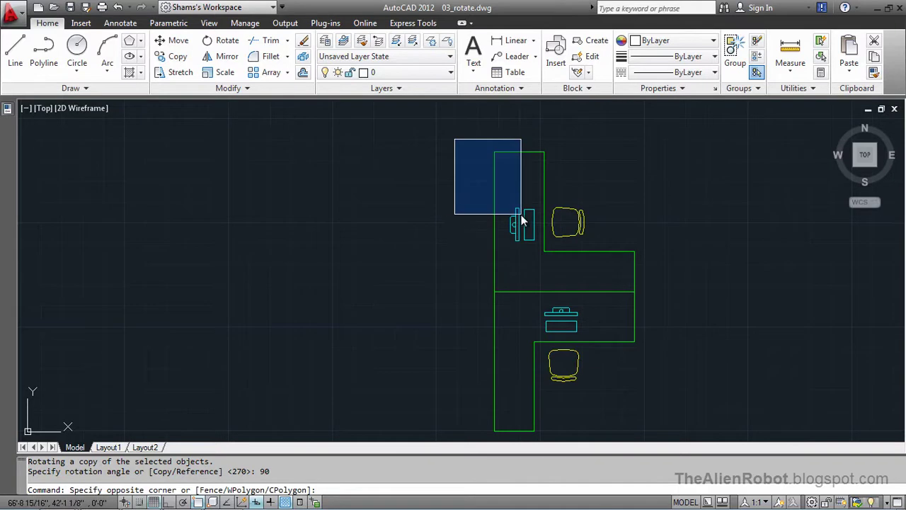
{"action": "left_click", "coordinate": [479, 203]}
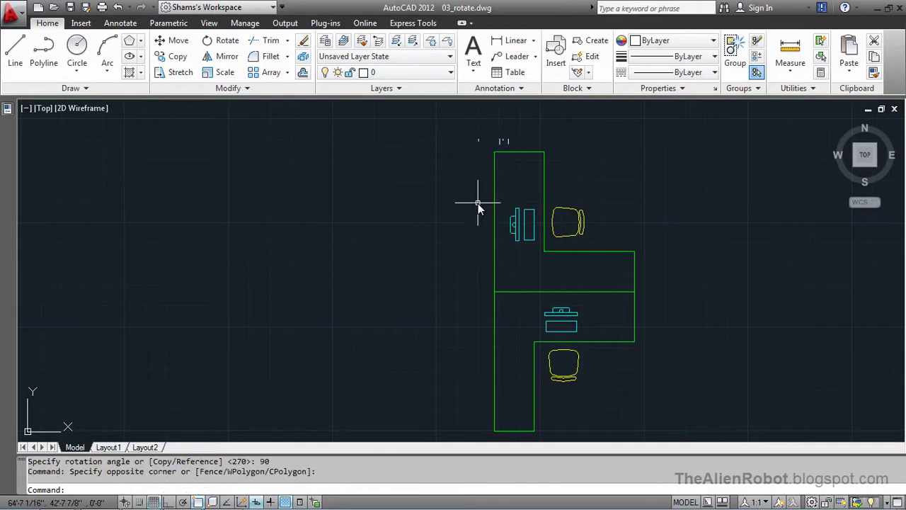
{"action": "left_click", "coordinate": [227, 40]}
{"action": "left_click", "coordinate": [448, 133]}
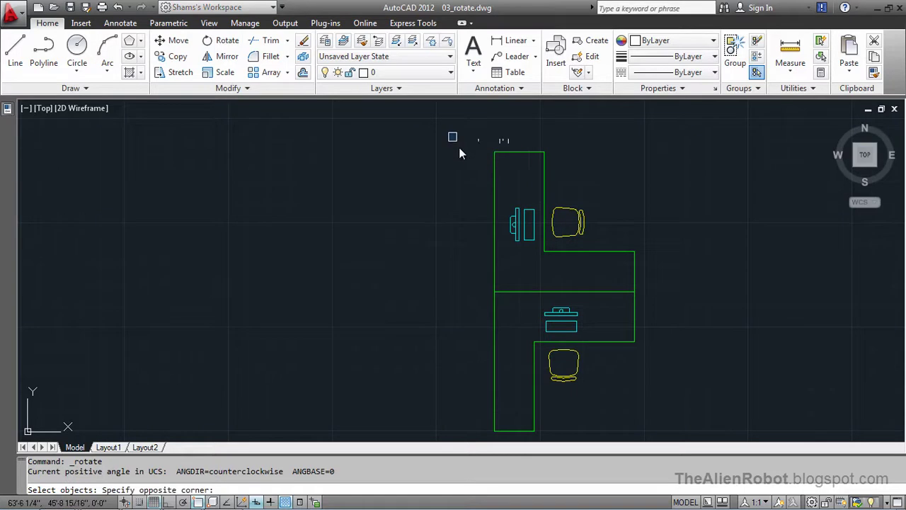
{"action": "left_click", "coordinate": [684, 437]}
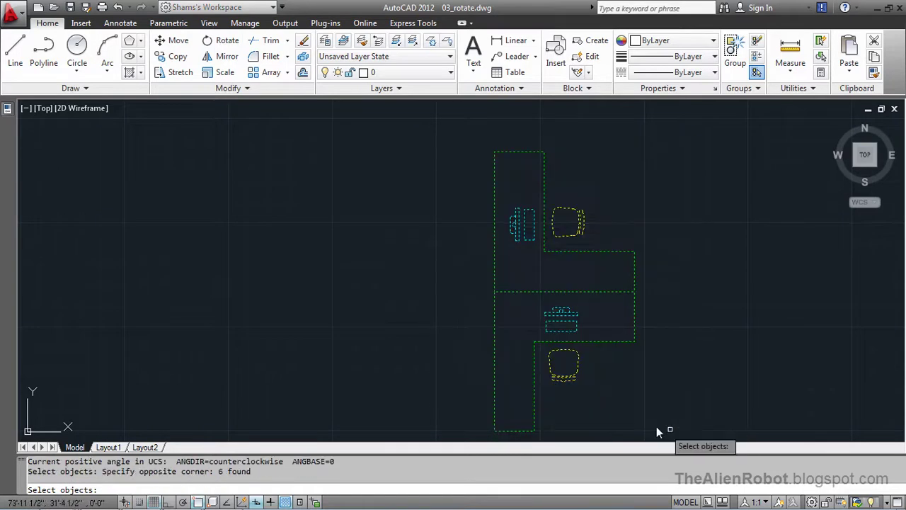
{"action": "key", "text": "Return"}
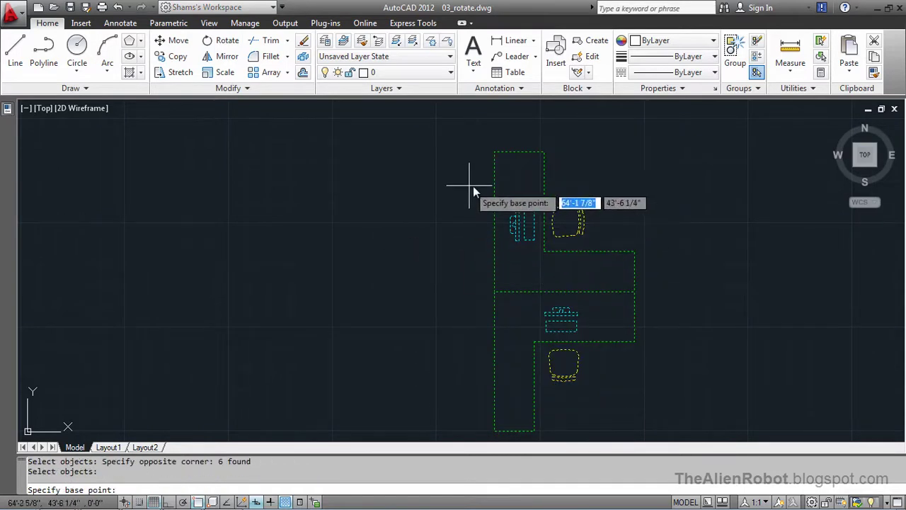
{"action": "left_click", "coordinate": [495, 293]}
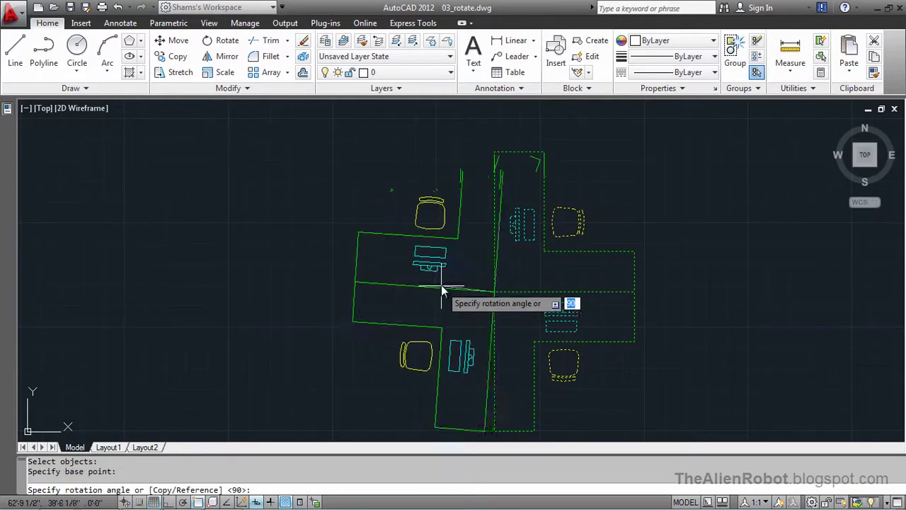
{"action": "right_click", "coordinate": [437, 276]}
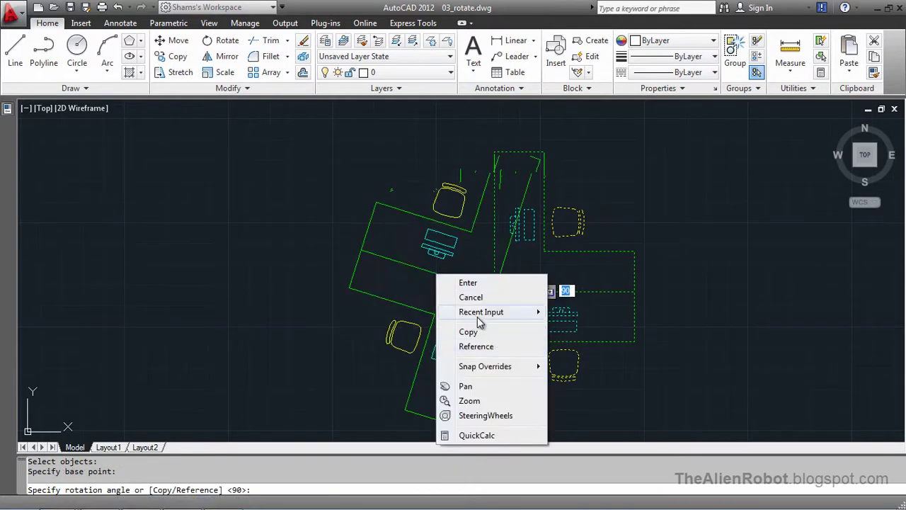
{"action": "left_click", "coordinate": [472, 332]}
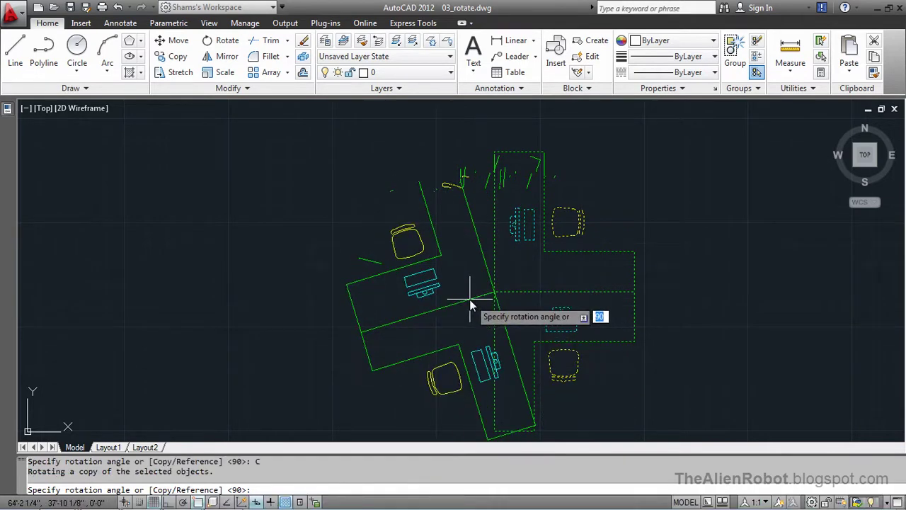
{"action": "type", "text": "180"}
{"action": "key", "text": "Return"}
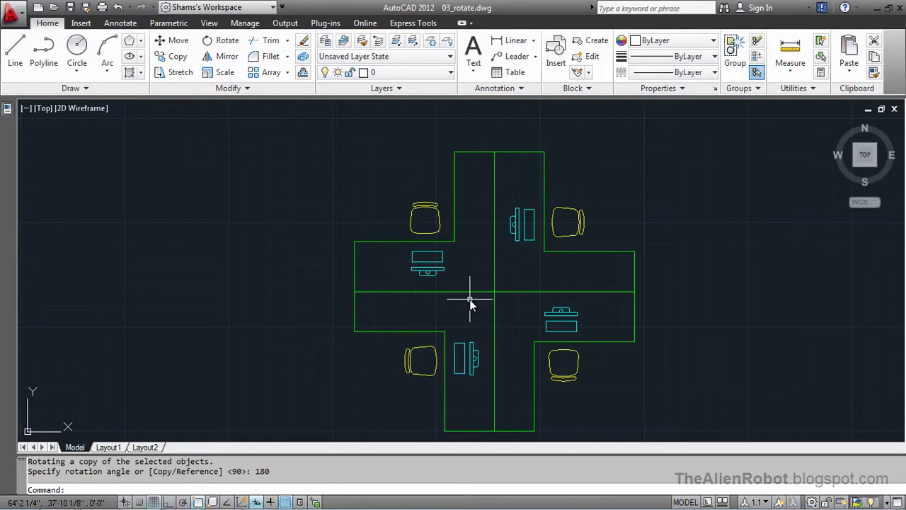